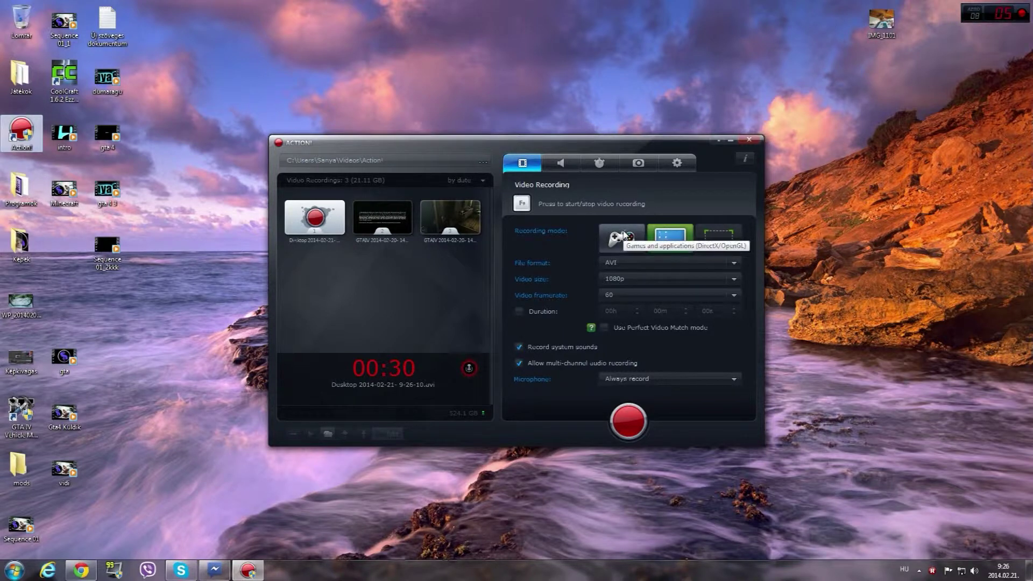
Look over the video size and frame rate choices, and the audio recording and benchmarking options
click(686, 281)
click(687, 284)
click(686, 298)
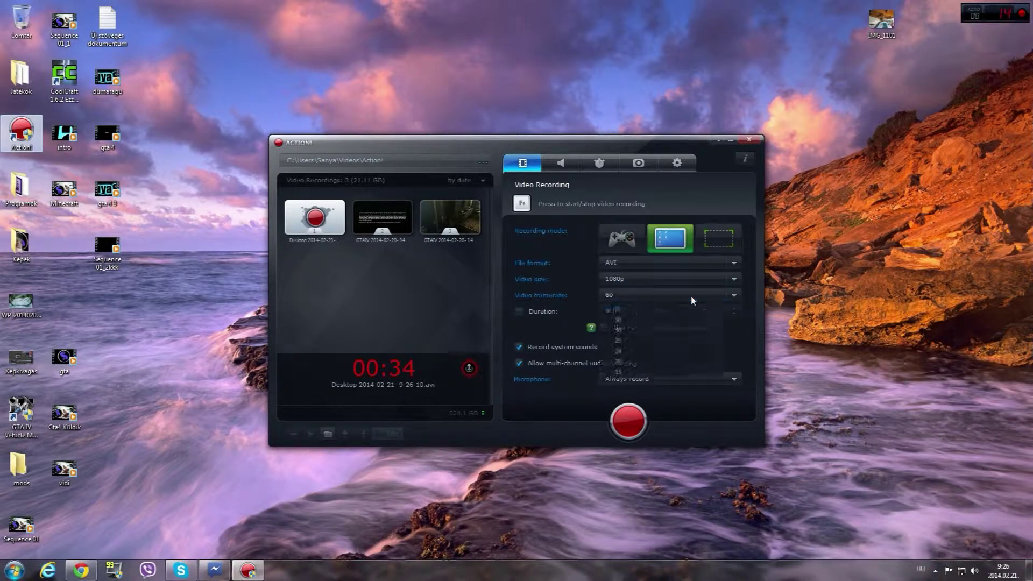
click(686, 299)
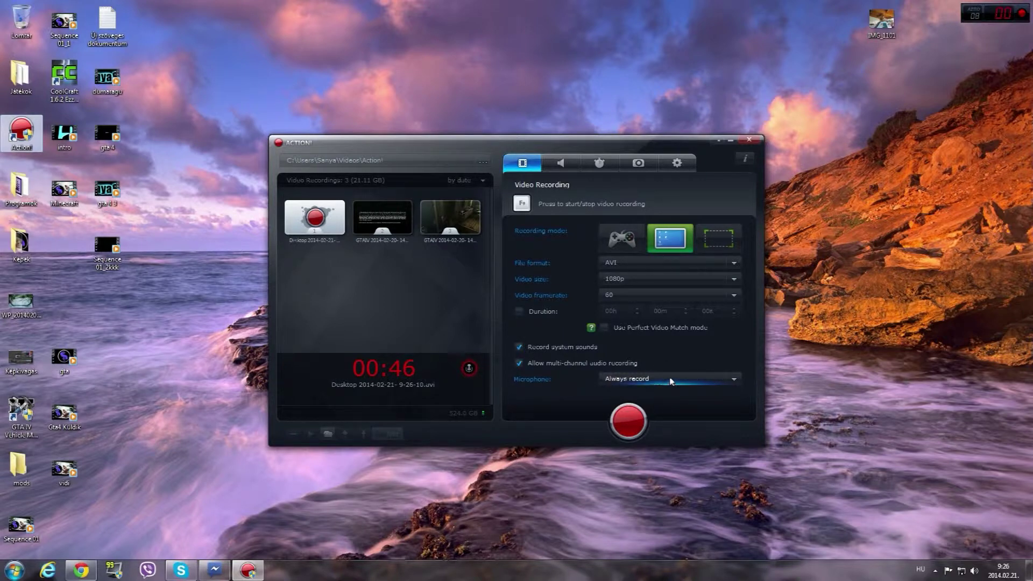
click(562, 162)
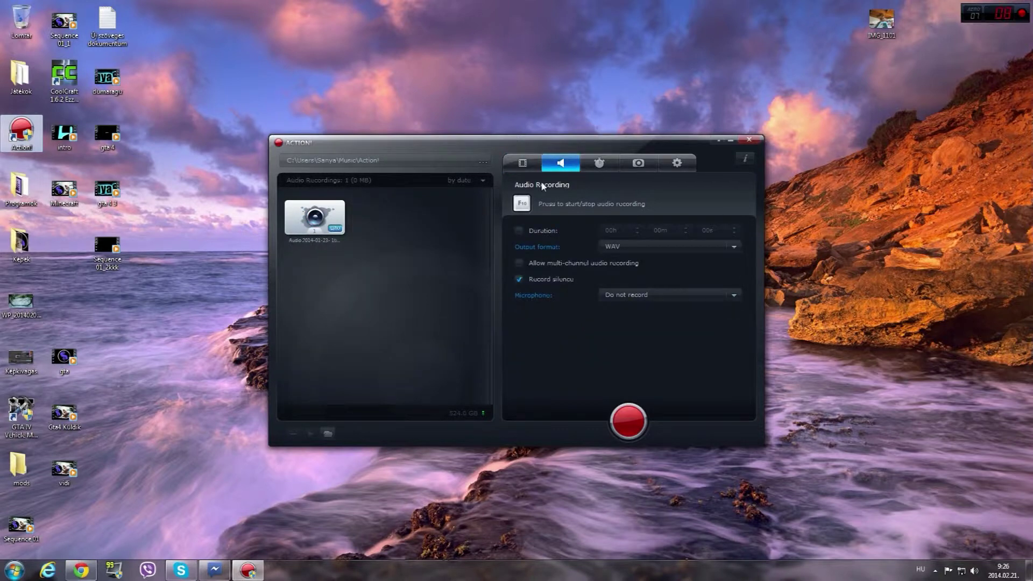
click(590, 168)
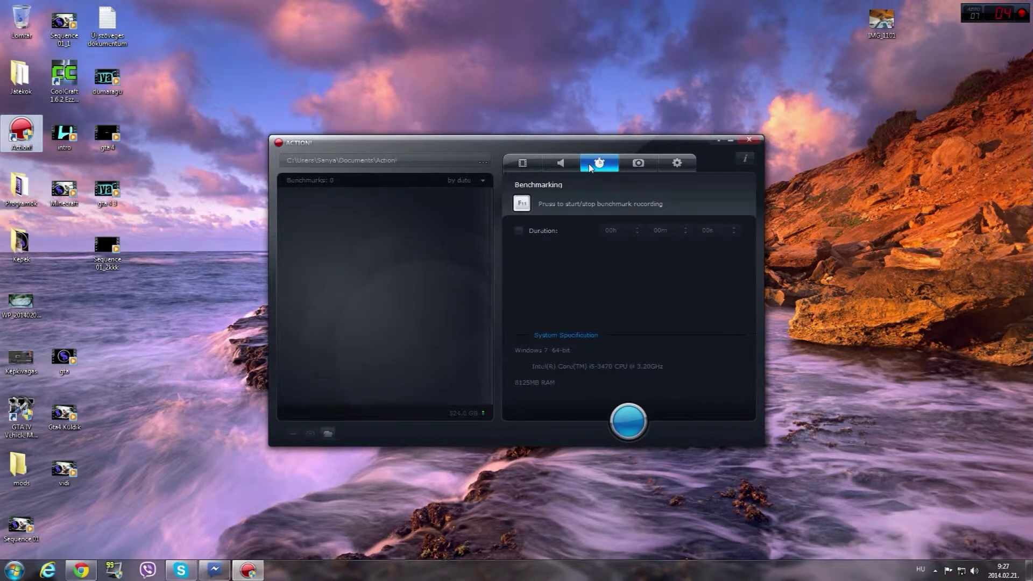
Capture a PNG screenshot of the entire desktop, view the captured image and close the viewer
click(631, 165)
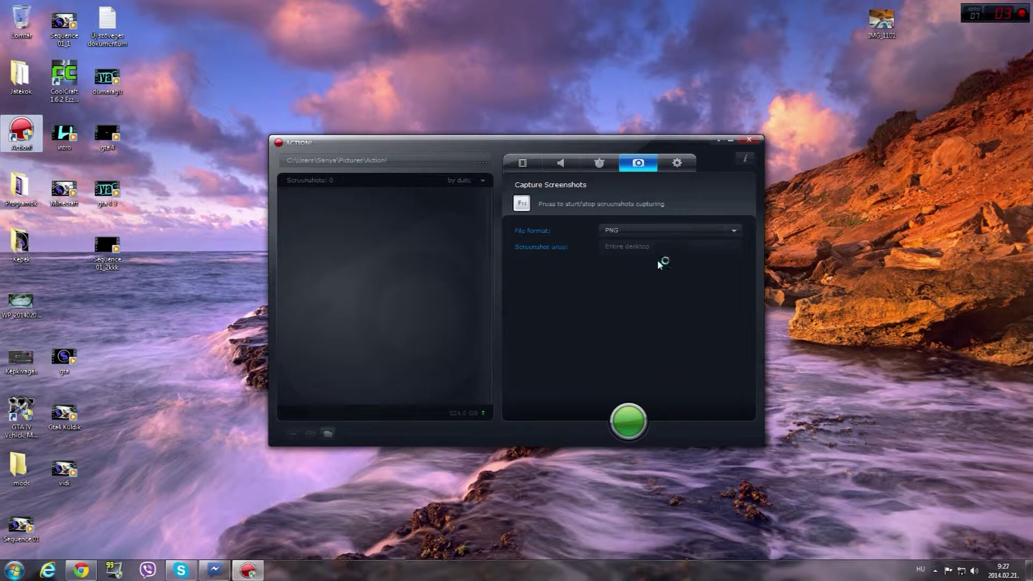
key(F12)
double_click(315, 218)
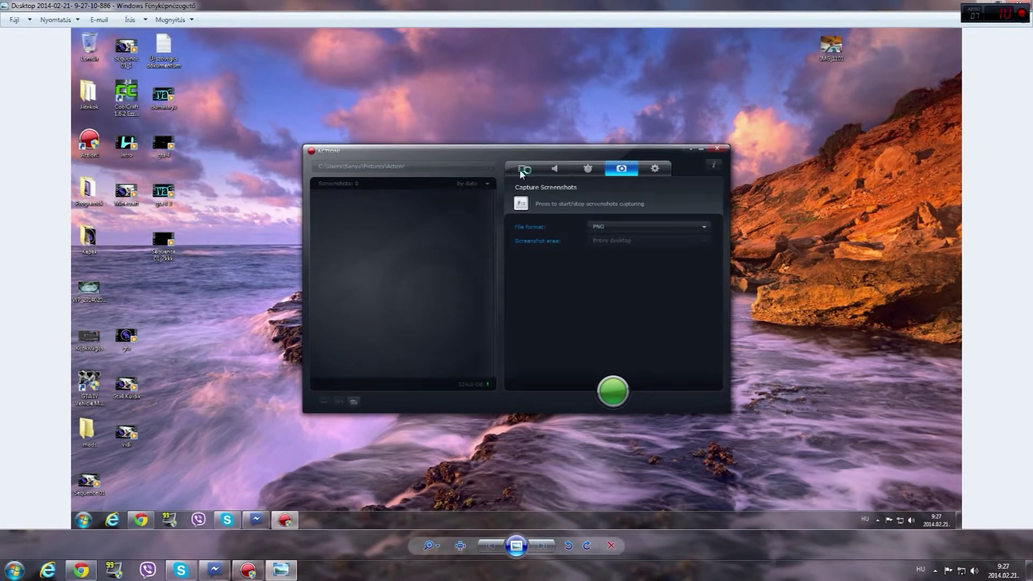
click(1026, 4)
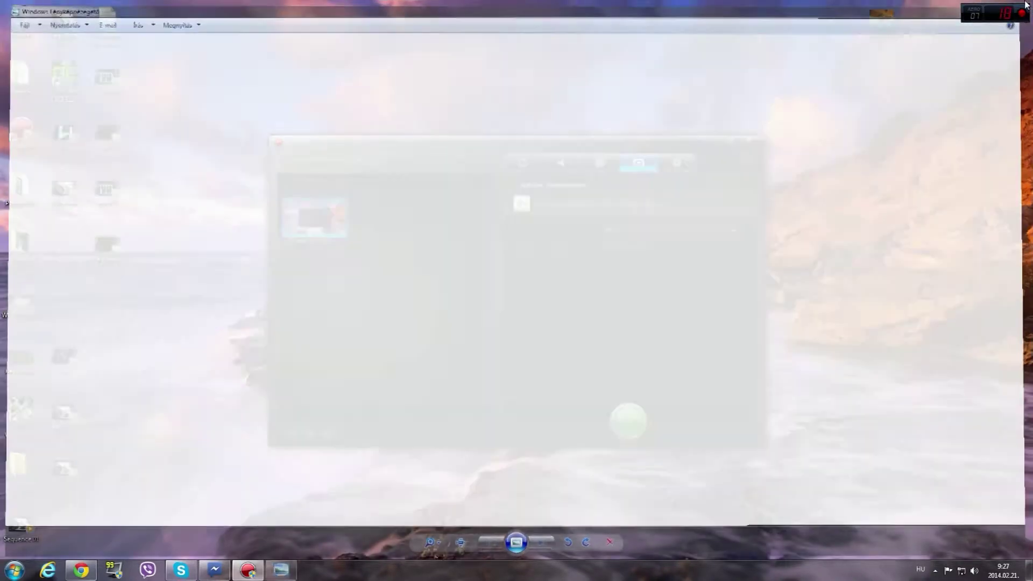
Go through the general, video recording and webcam settings, and set the microphone level in the audio balance to 66
click(679, 163)
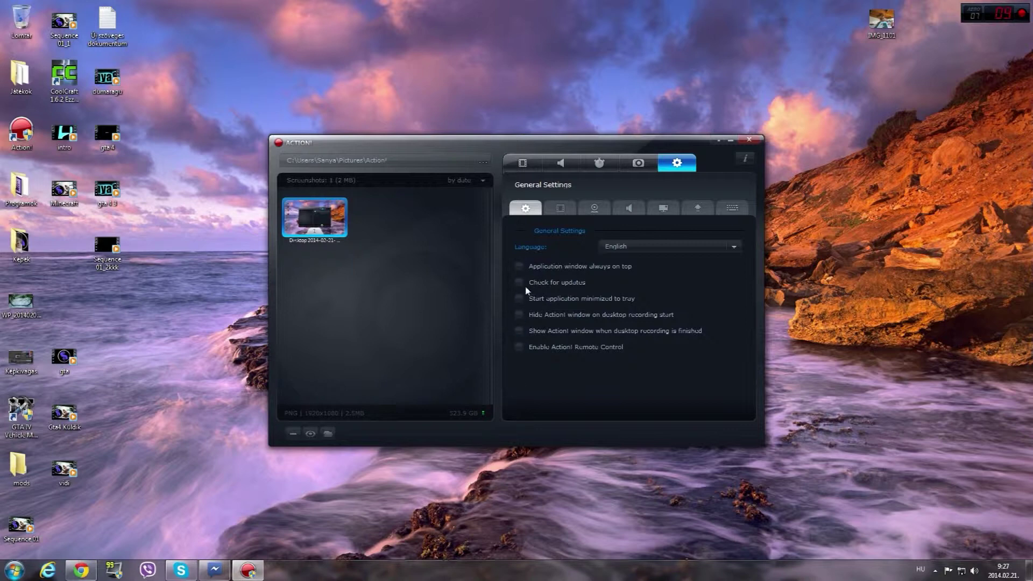
click(561, 208)
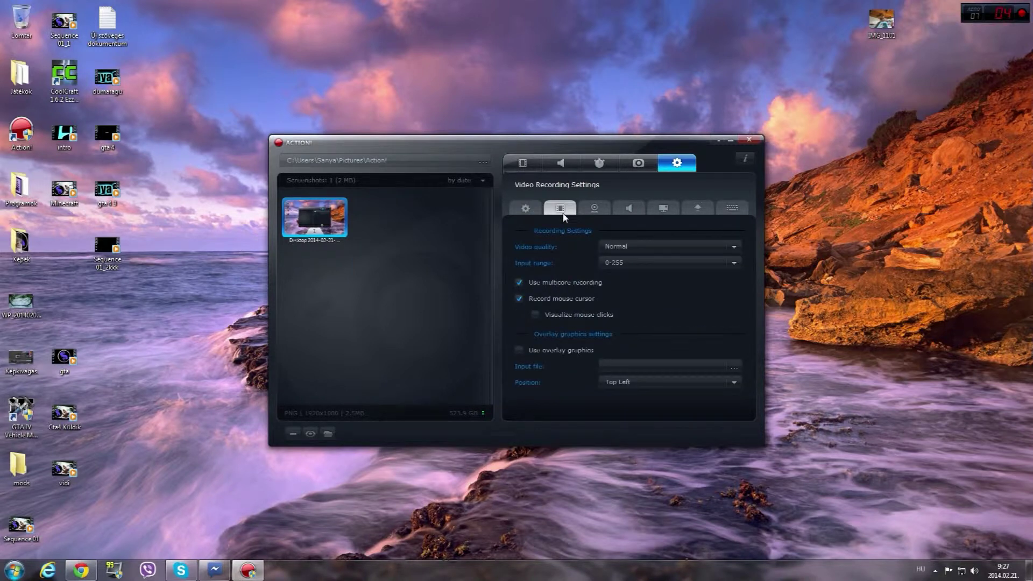
click(592, 210)
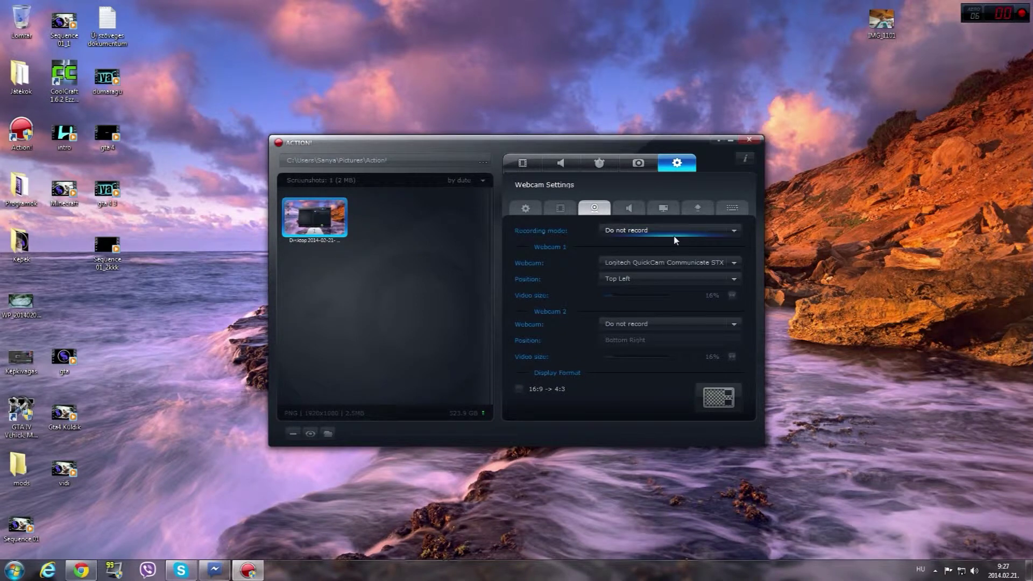
click(625, 207)
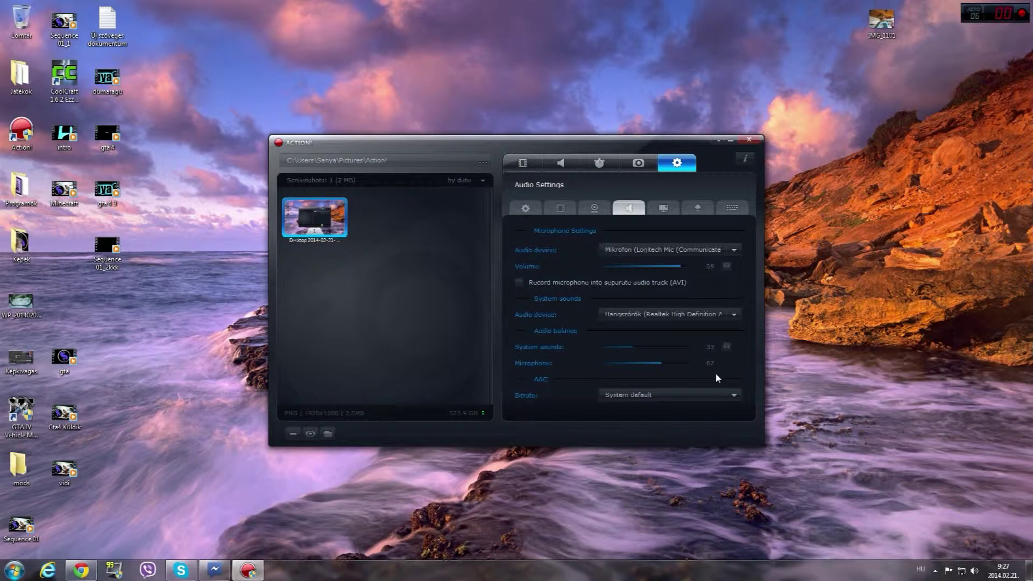
mouse_move(664, 364)
mouse_down()
mouse_move(645, 364)
mouse_move(661, 364)
mouse_up()
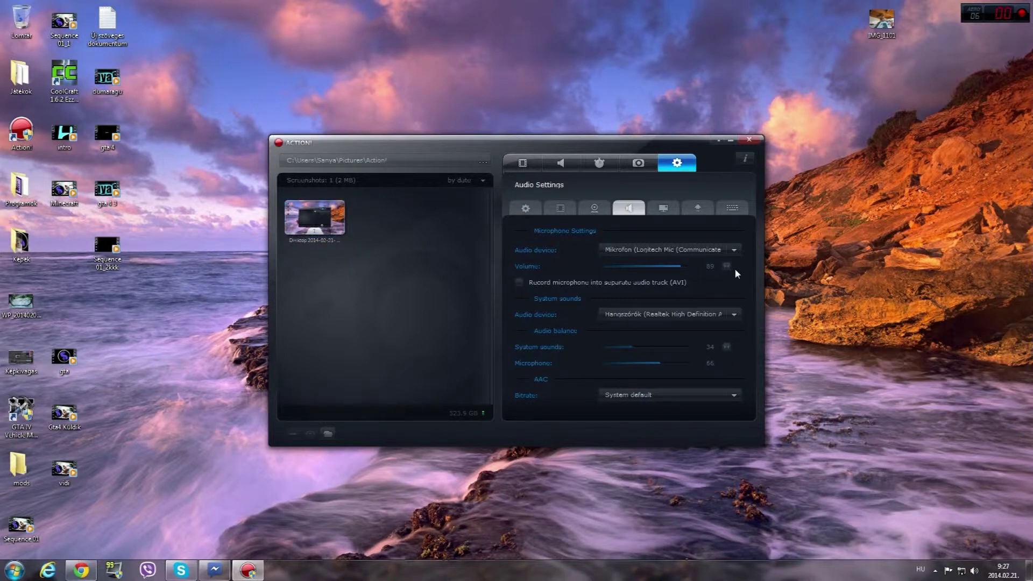
Review the HUD, export and hotkey settings, and return to the video recording options
click(663, 208)
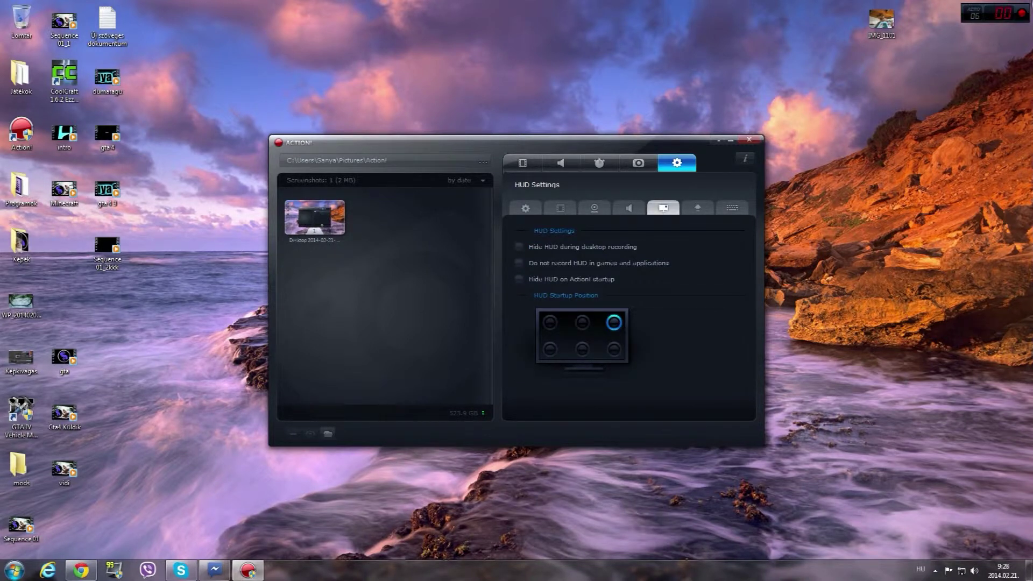
click(698, 207)
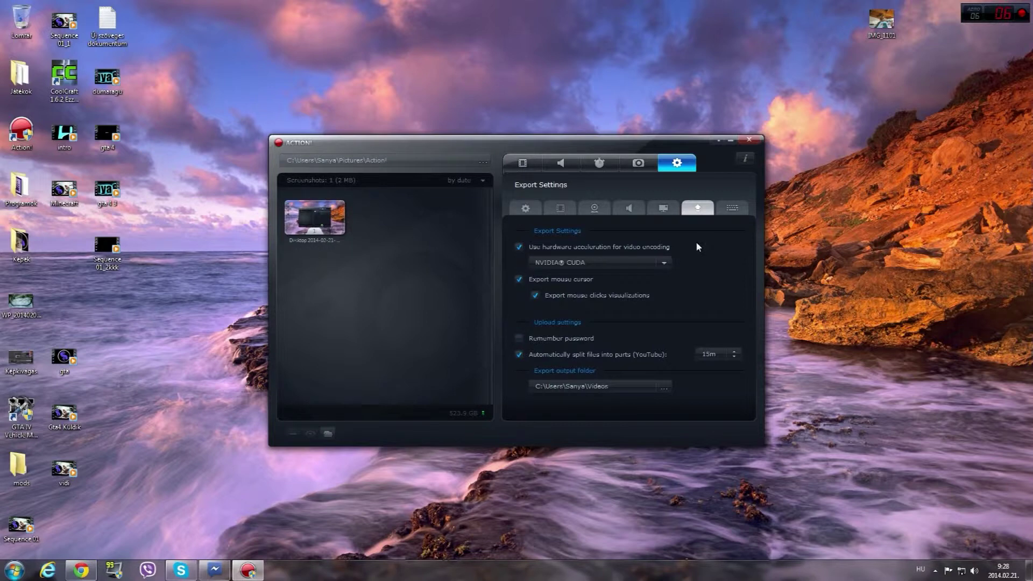
click(726, 211)
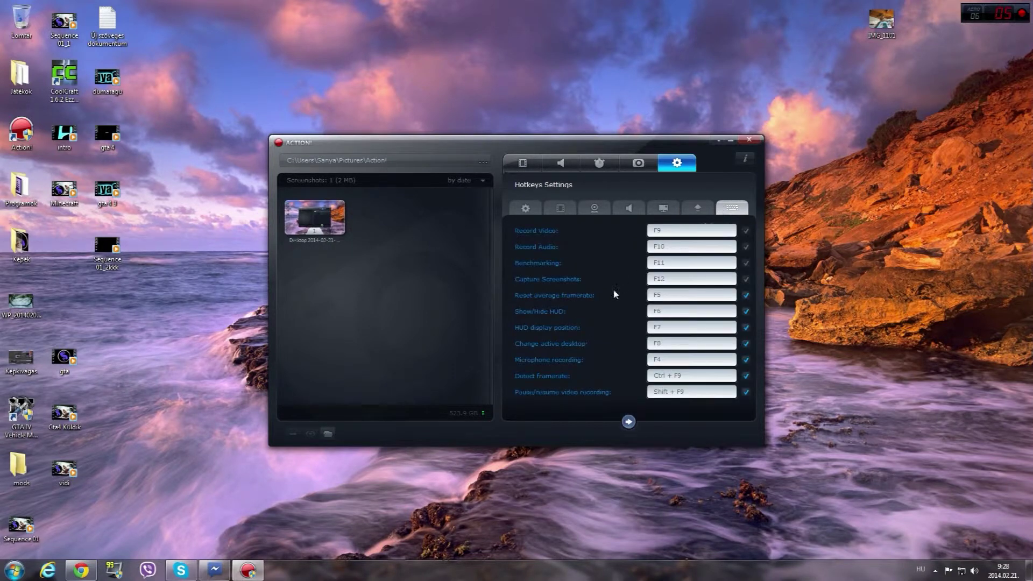
click(525, 208)
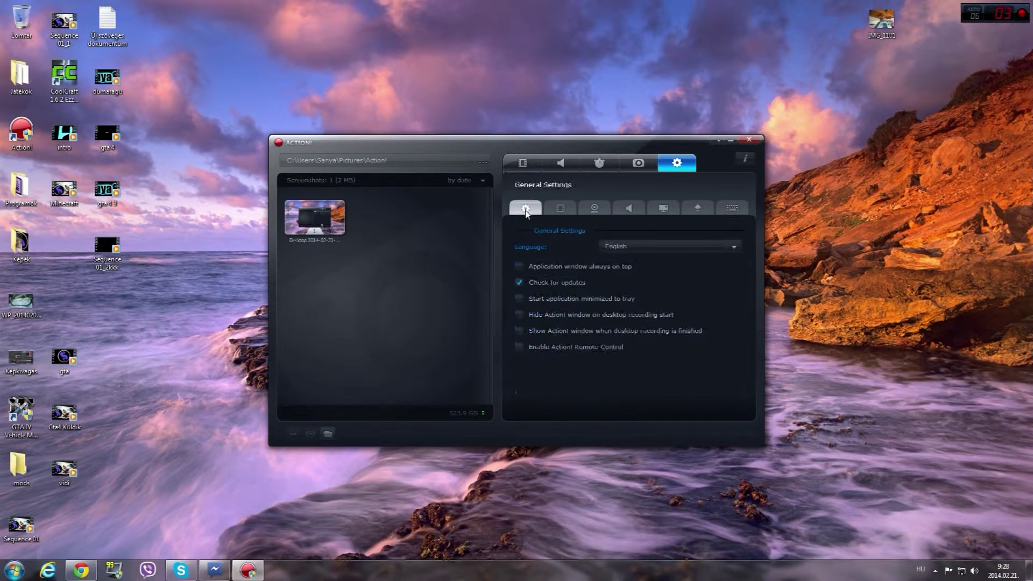
click(523, 163)
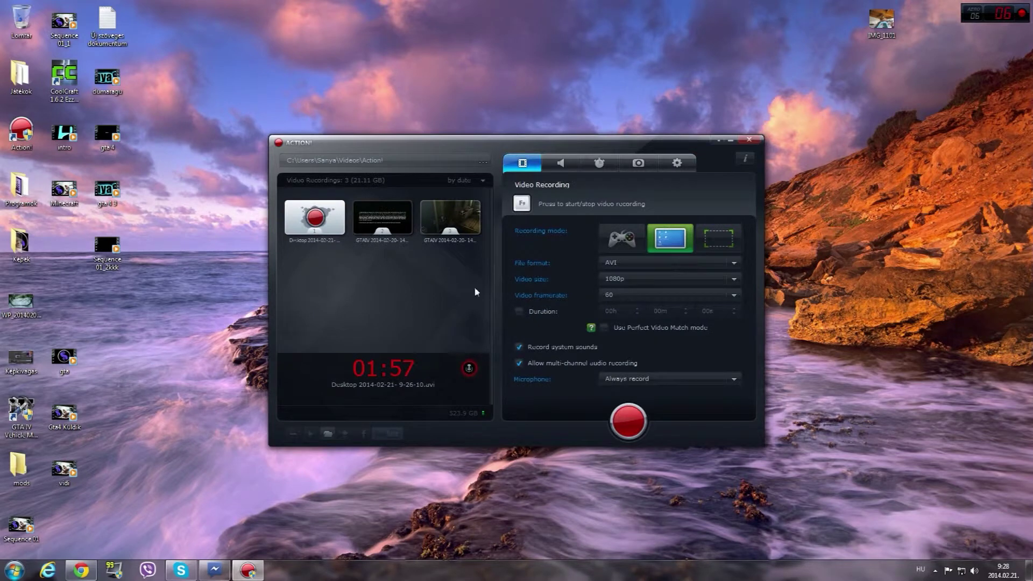
click(215, 569)
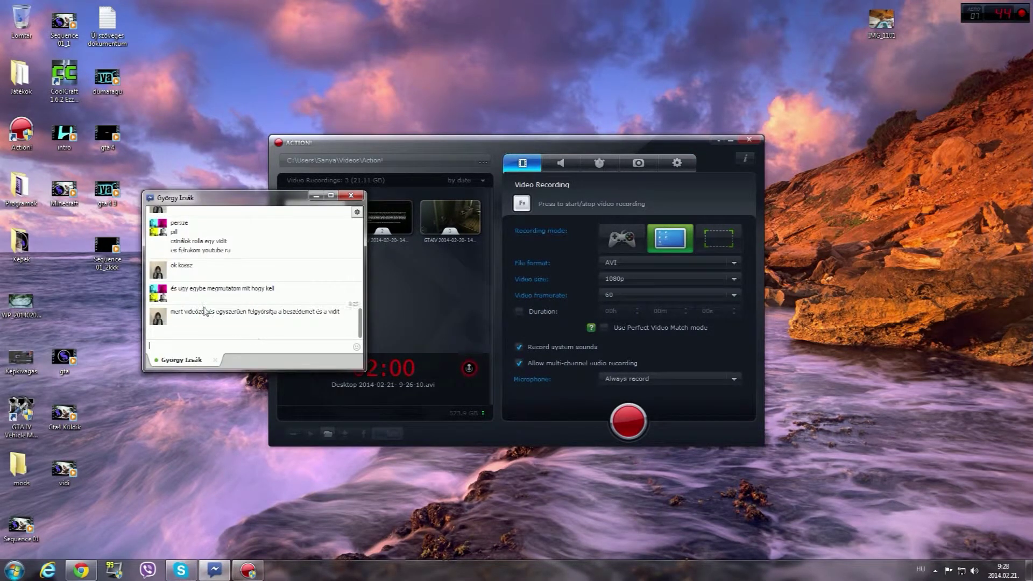
click(316, 197)
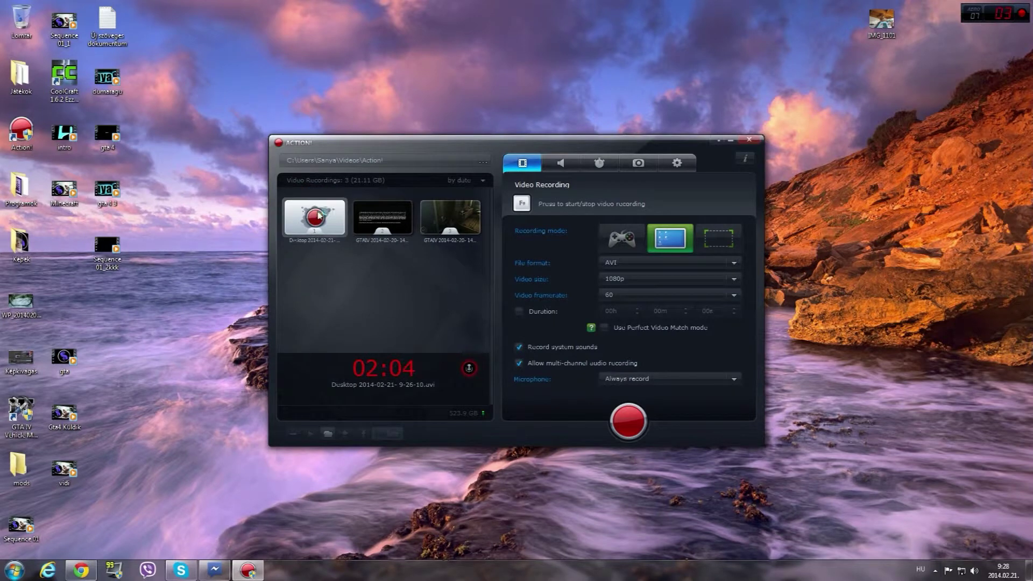
double_click(395, 243)
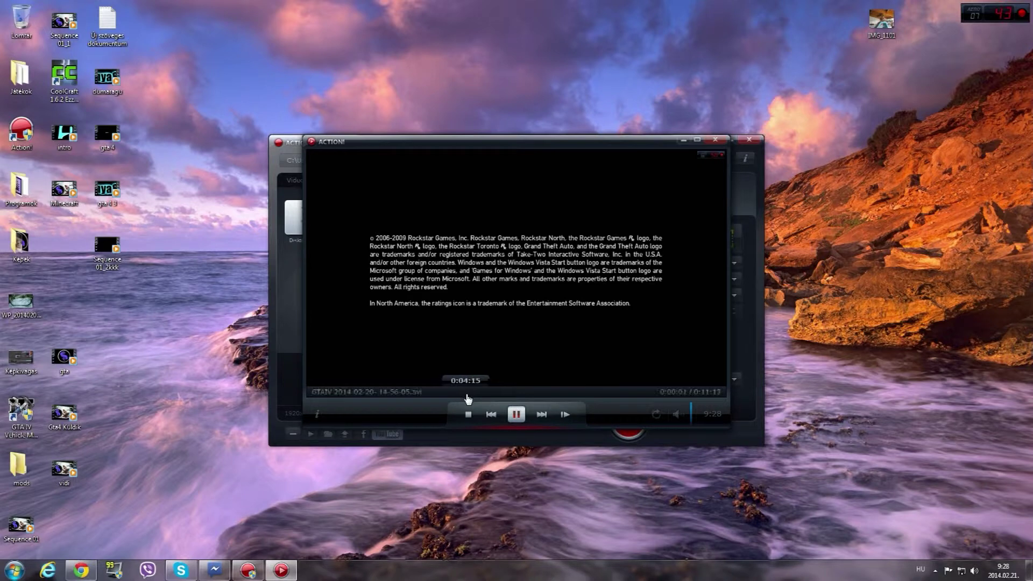
click(463, 392)
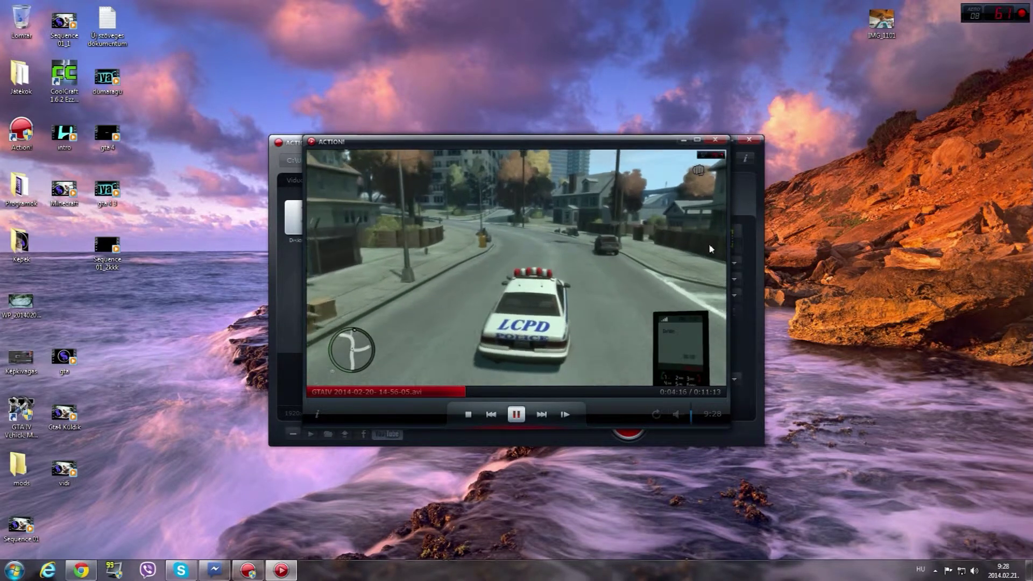
click(714, 139)
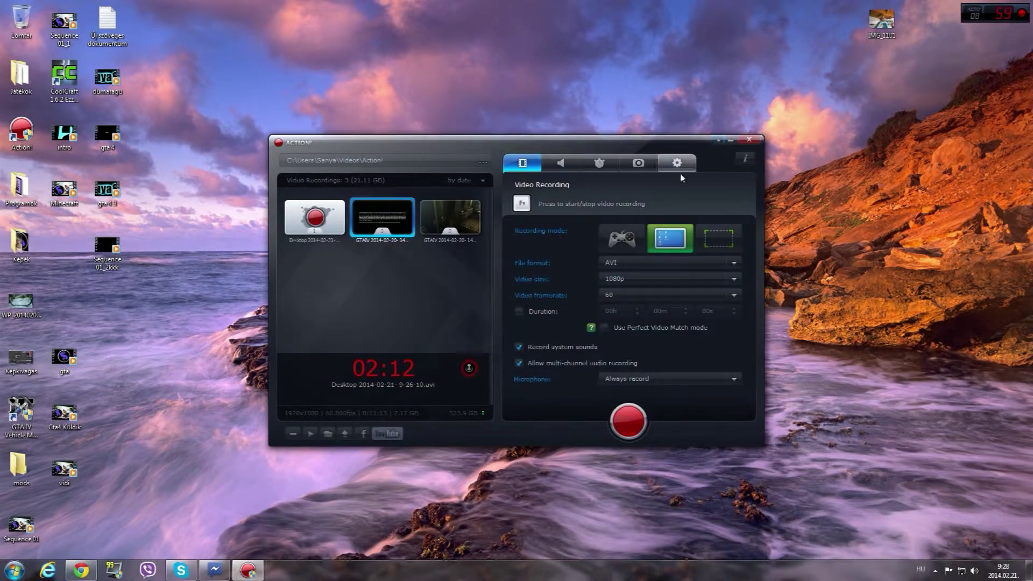
double_click(395, 216)
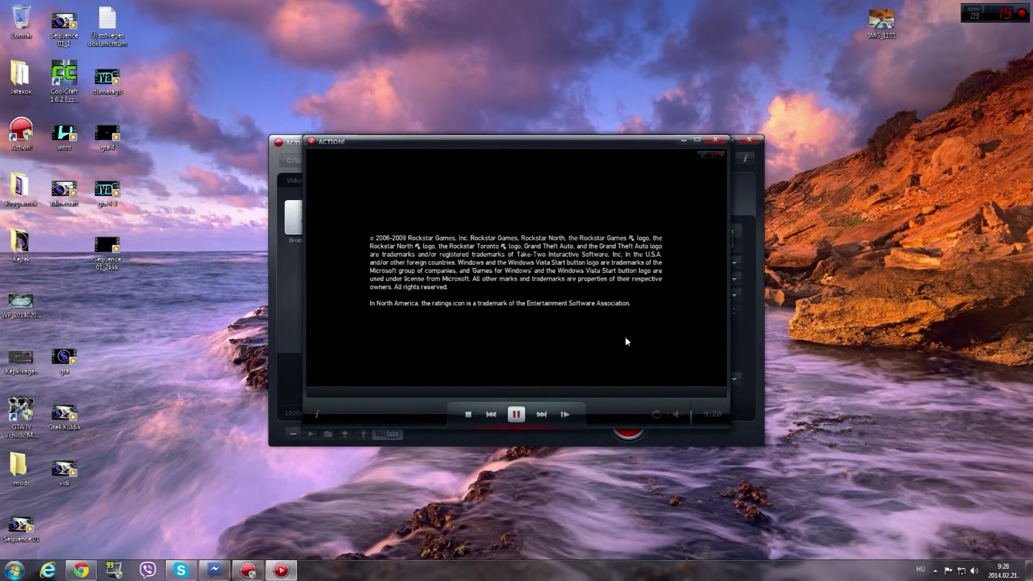
key(Escape)
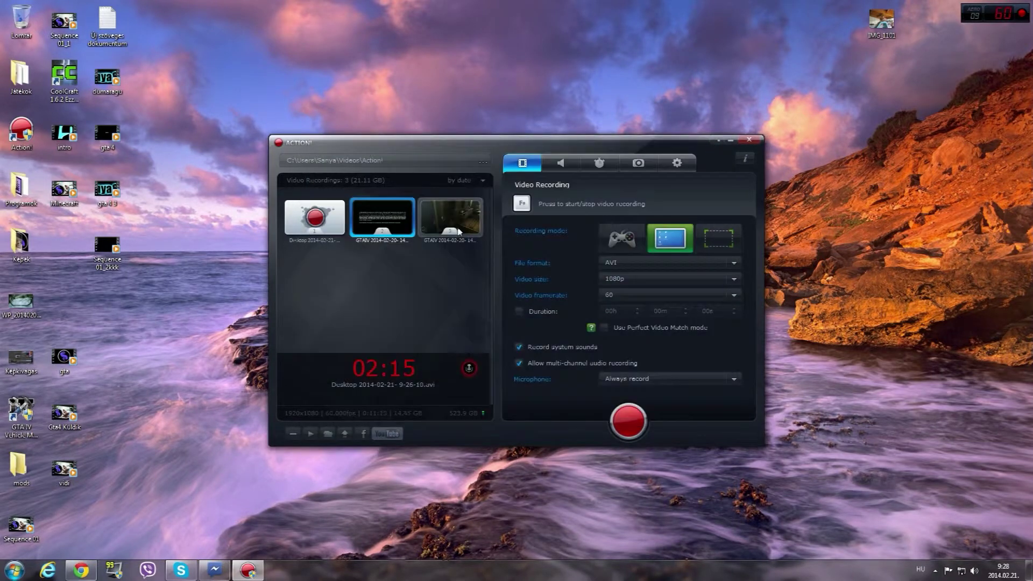
double_click(403, 208)
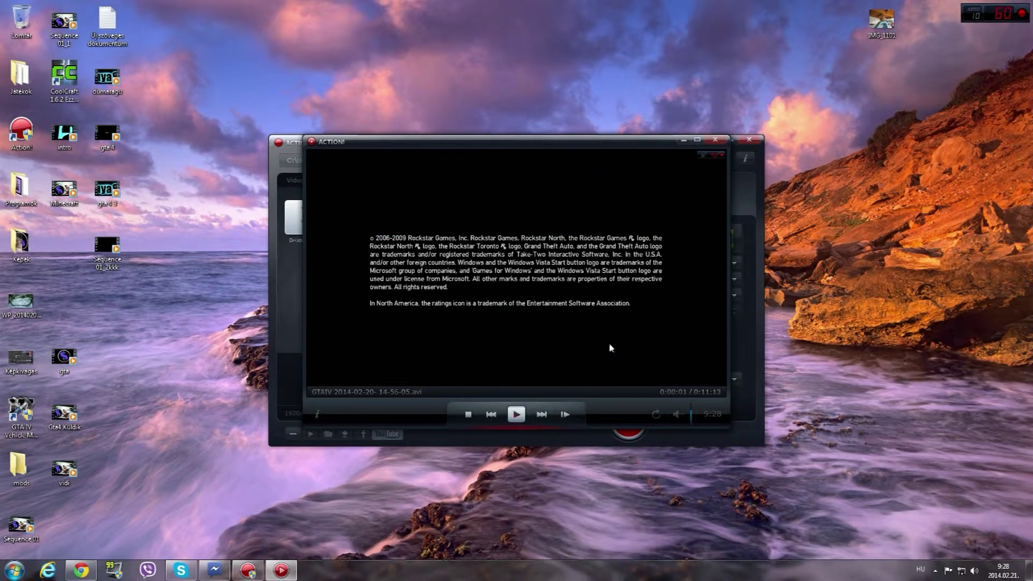
key(Escape)
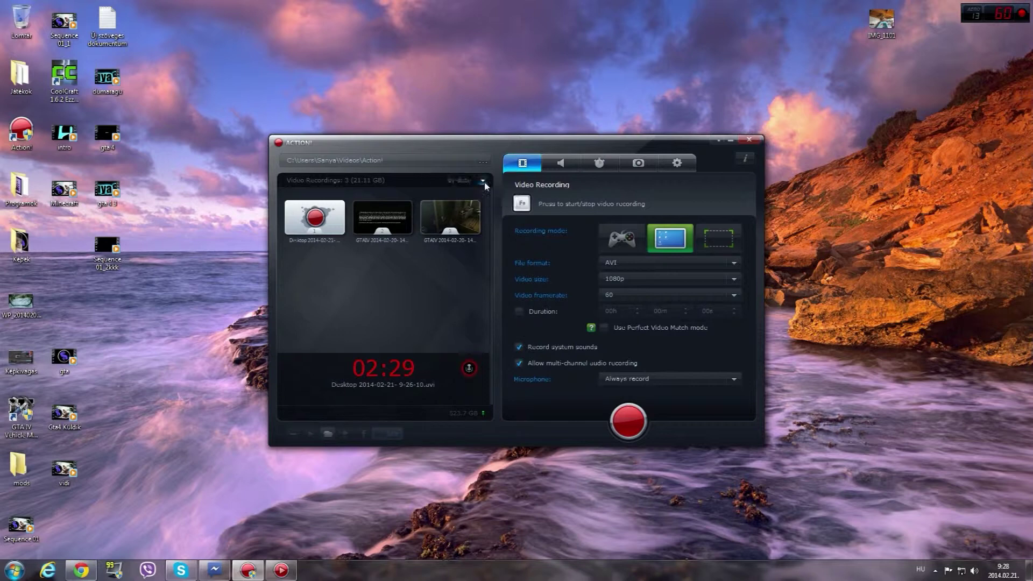
Examine the video, webcam, audio, HUD, export, hotkey and general settings once more, and return to the video recording options
click(677, 162)
click(560, 207)
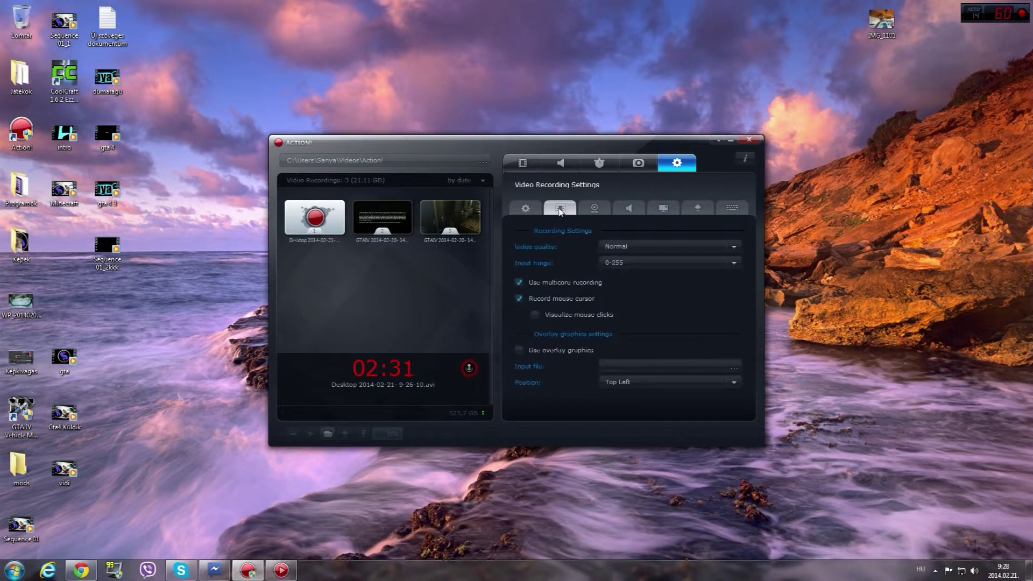
click(593, 208)
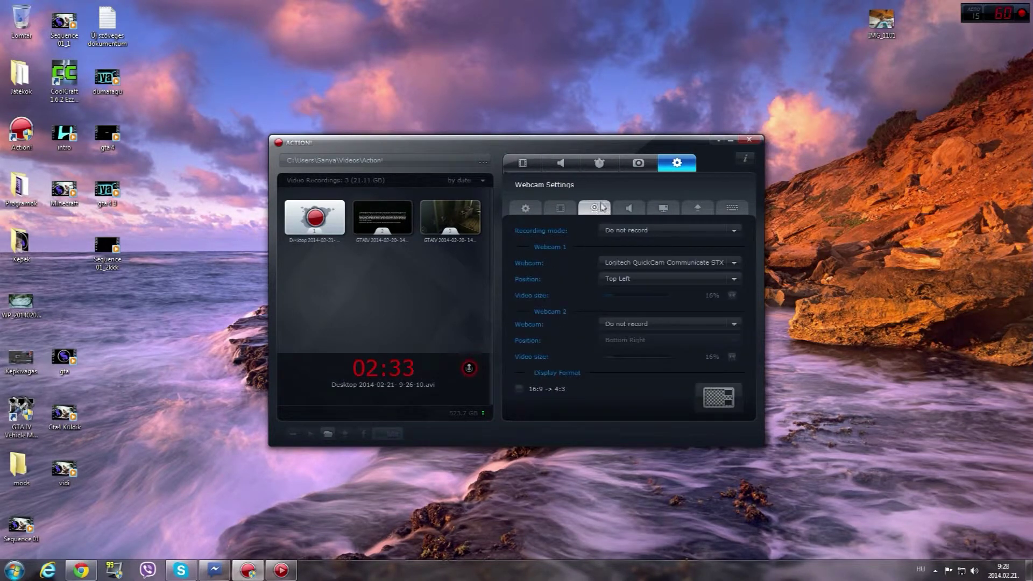
click(626, 209)
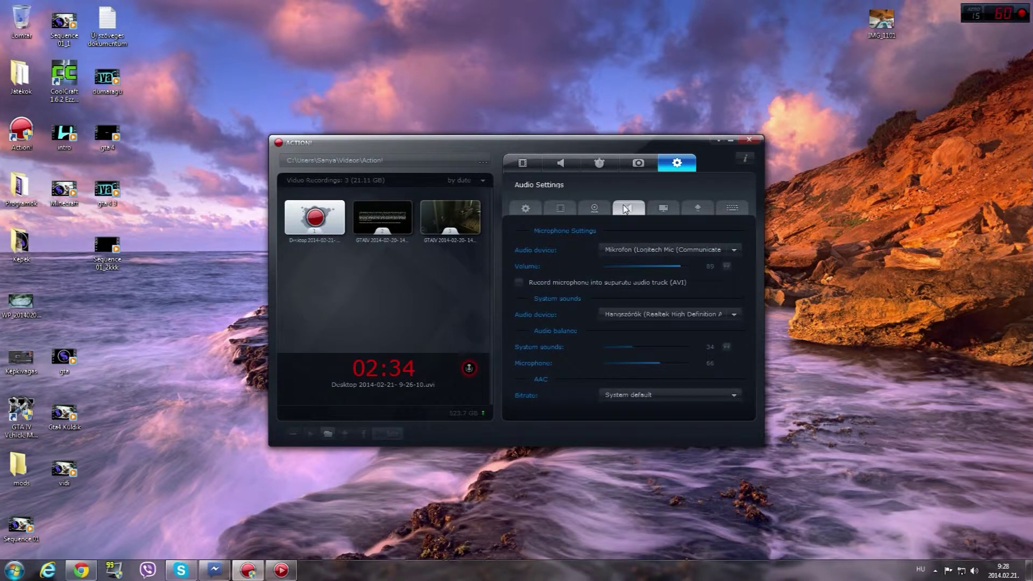
click(675, 213)
click(697, 207)
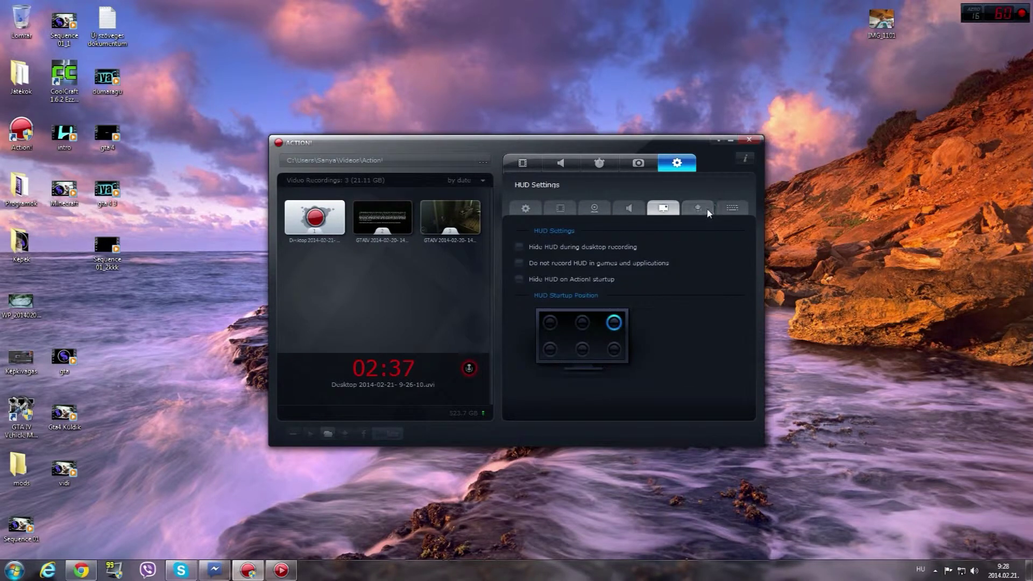
click(739, 211)
click(526, 209)
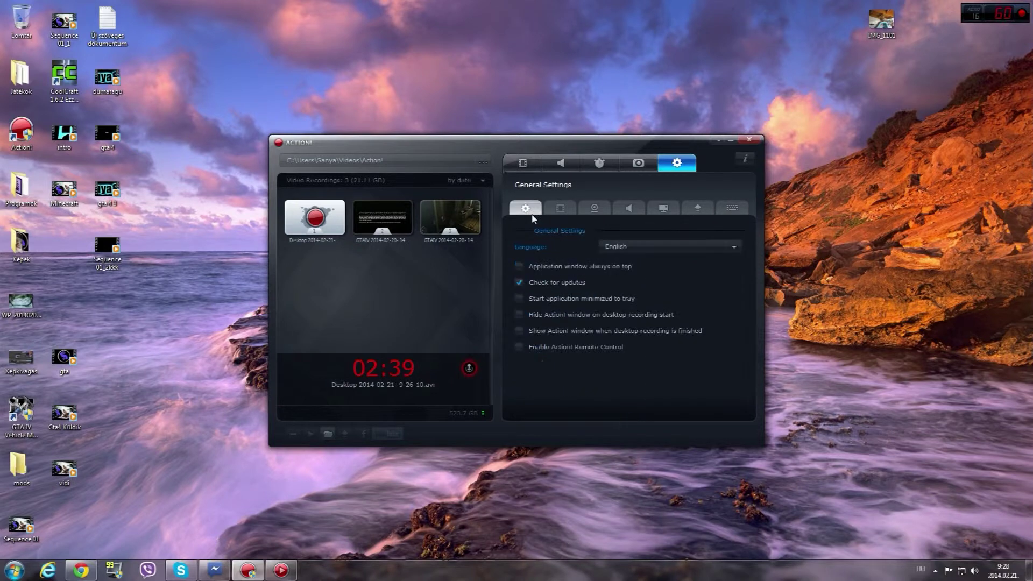
click(538, 163)
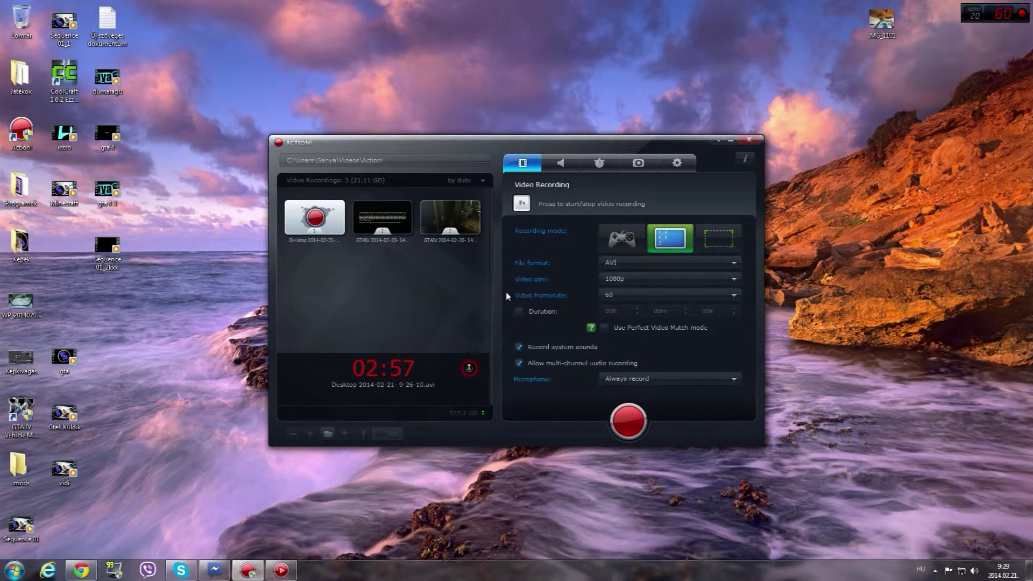
Look through the program shortcuts in the Programok desktop folder, and close the folder
click(16, 571)
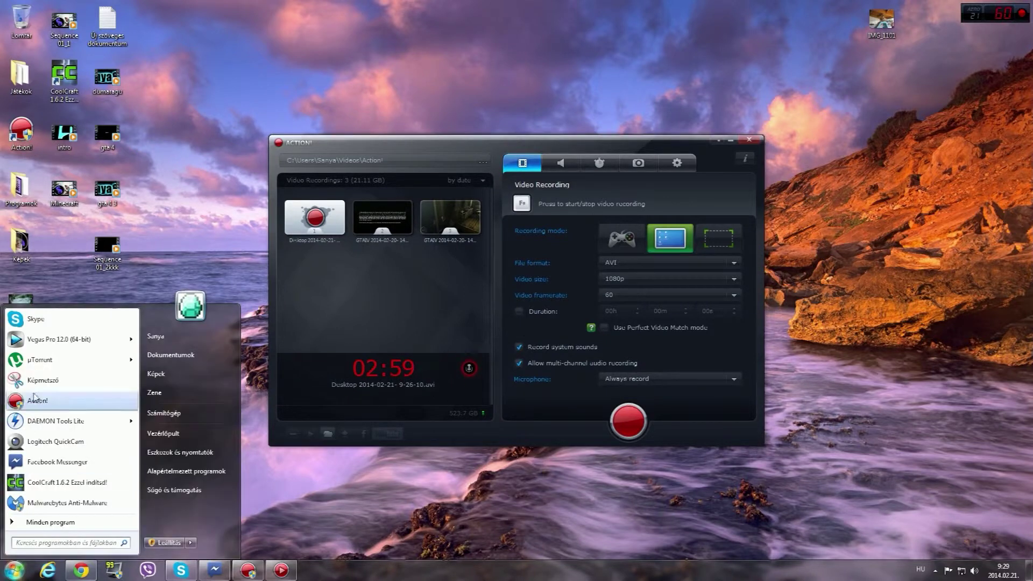
click(489, 284)
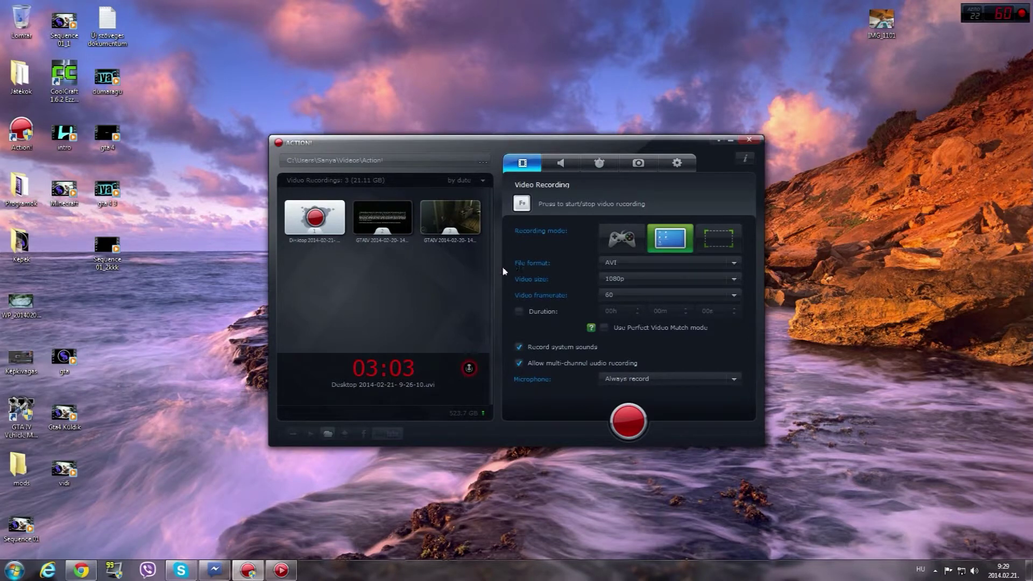
click(15, 570)
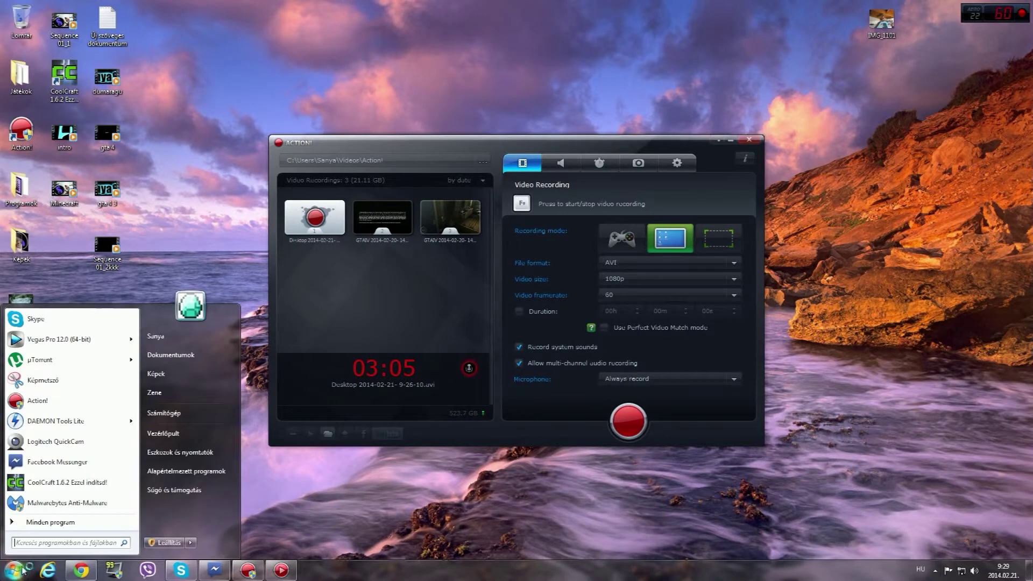
click(261, 174)
double_click(20, 187)
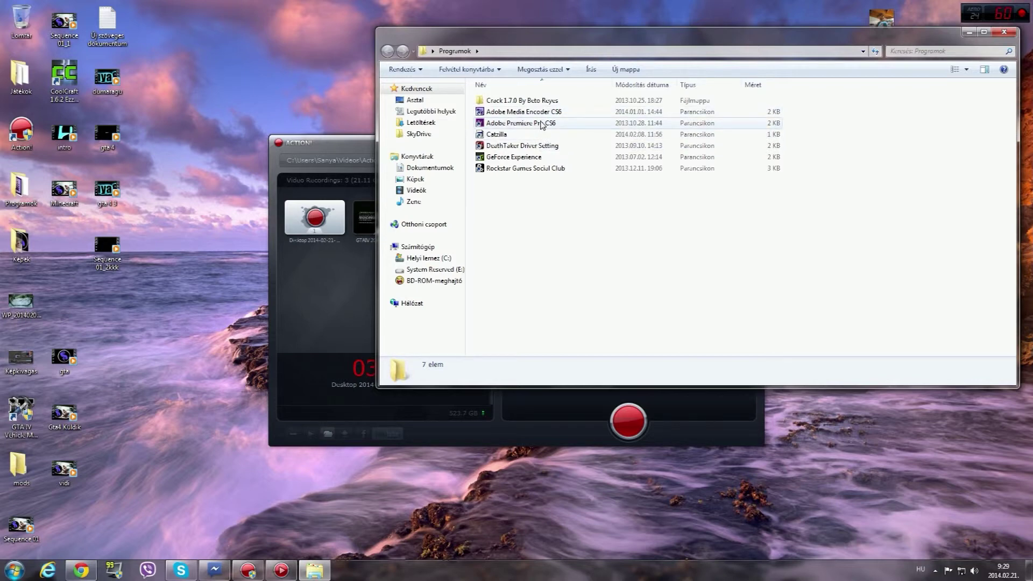
click(1004, 32)
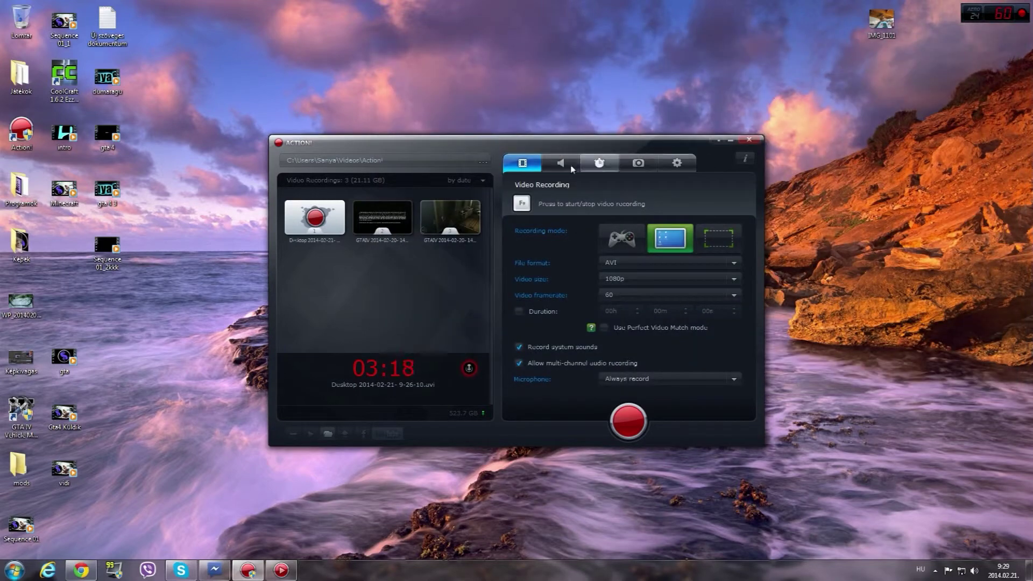